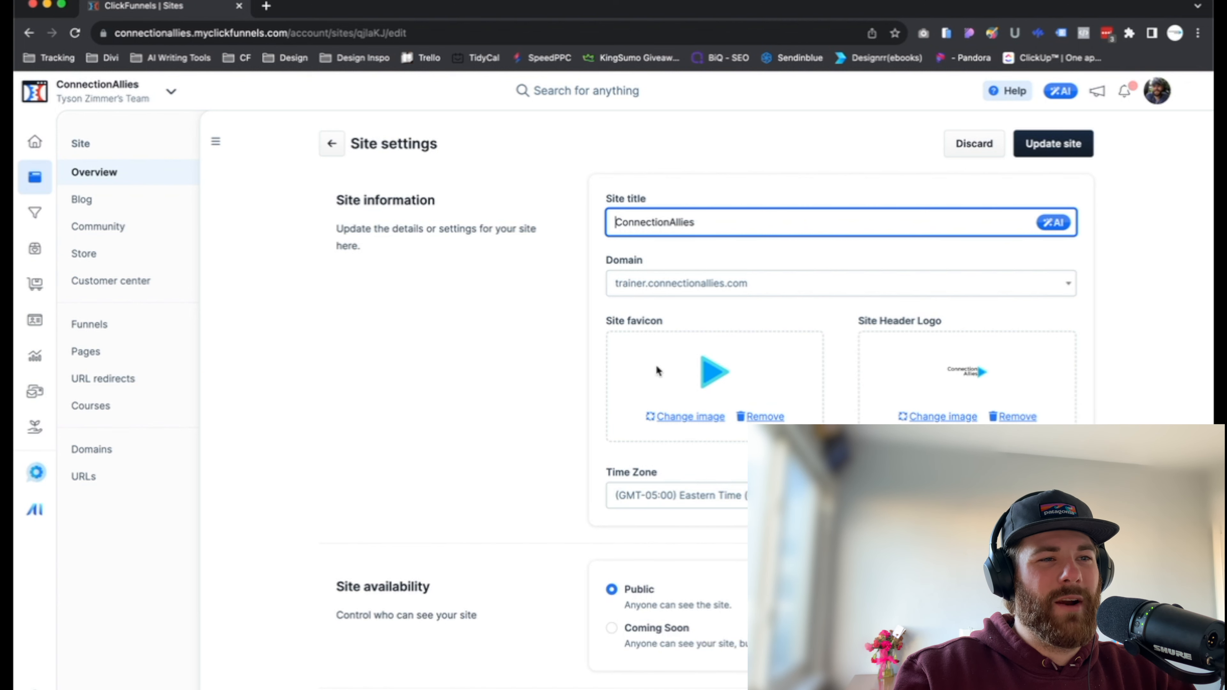
{"action": "left_click_drag", "start_coordinate": [329, 203], "coordinate": [522, 208]}
{"action": "left_click", "coordinate": [519, 355]}
{"action": "left_click_drag", "start_coordinate": [609, 322], "coordinate": [678, 325]}
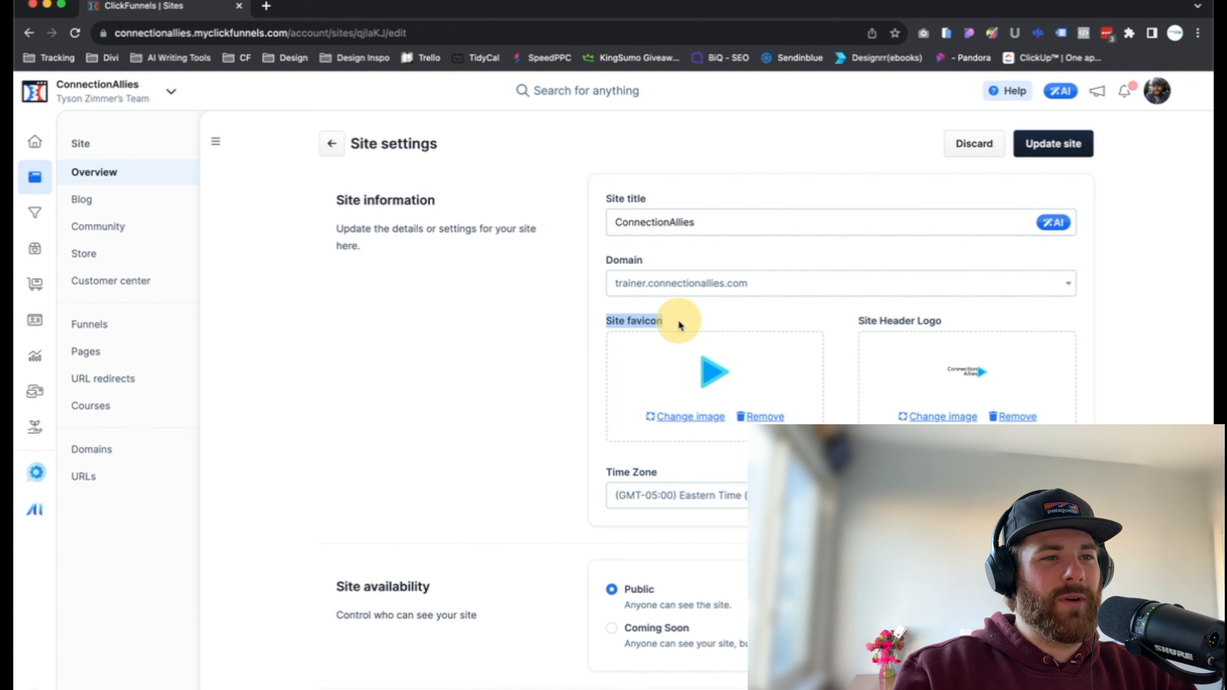
{"action": "left_click", "coordinate": [836, 424]}
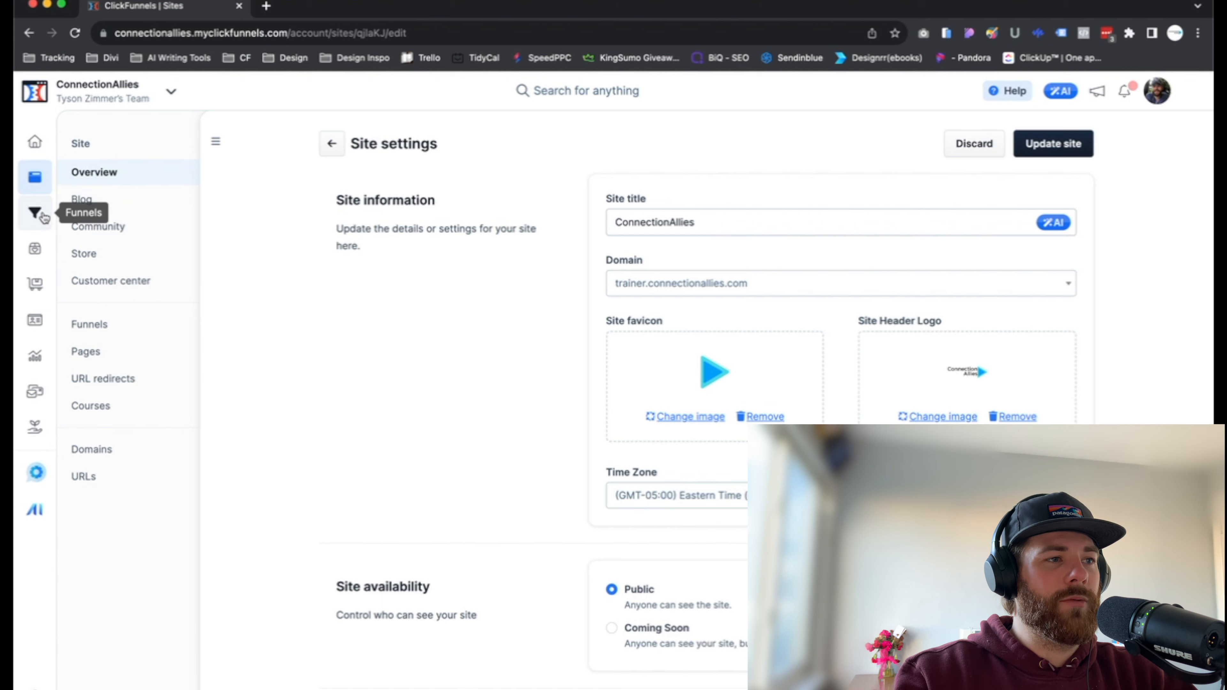
Open the Universal Sections page of TESTING FUNNEL in the page editor.
{"action": "left_click", "coordinate": [89, 324]}
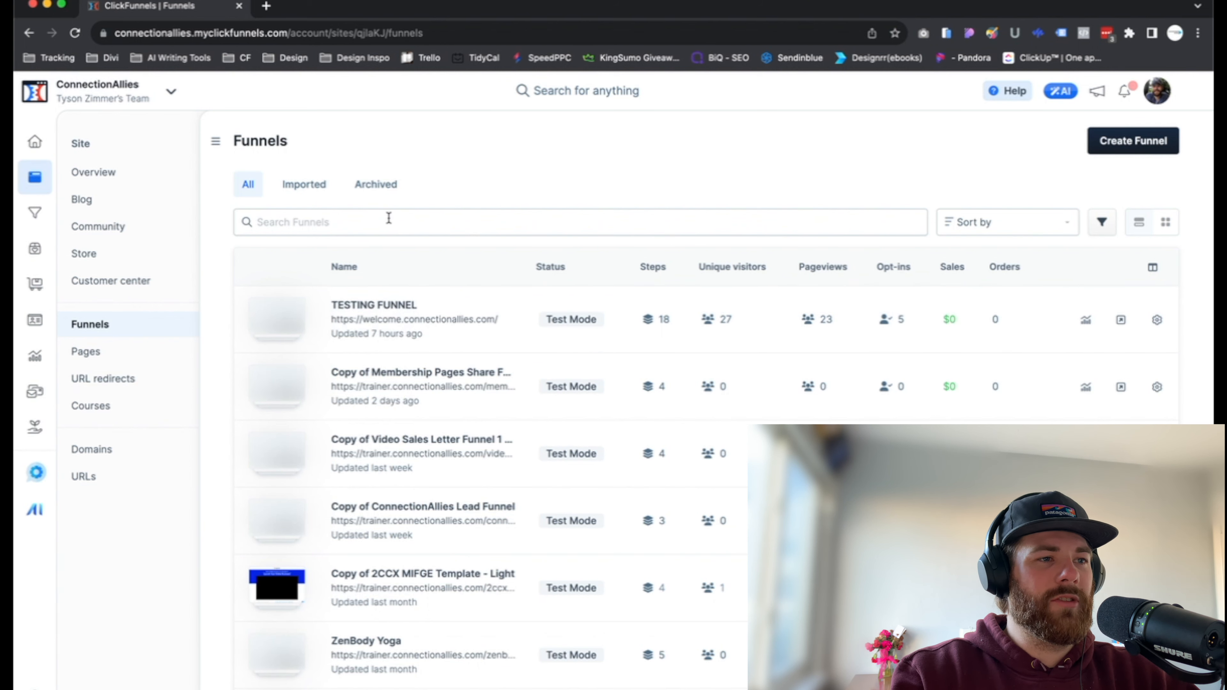
{"action": "left_click", "coordinate": [361, 312]}
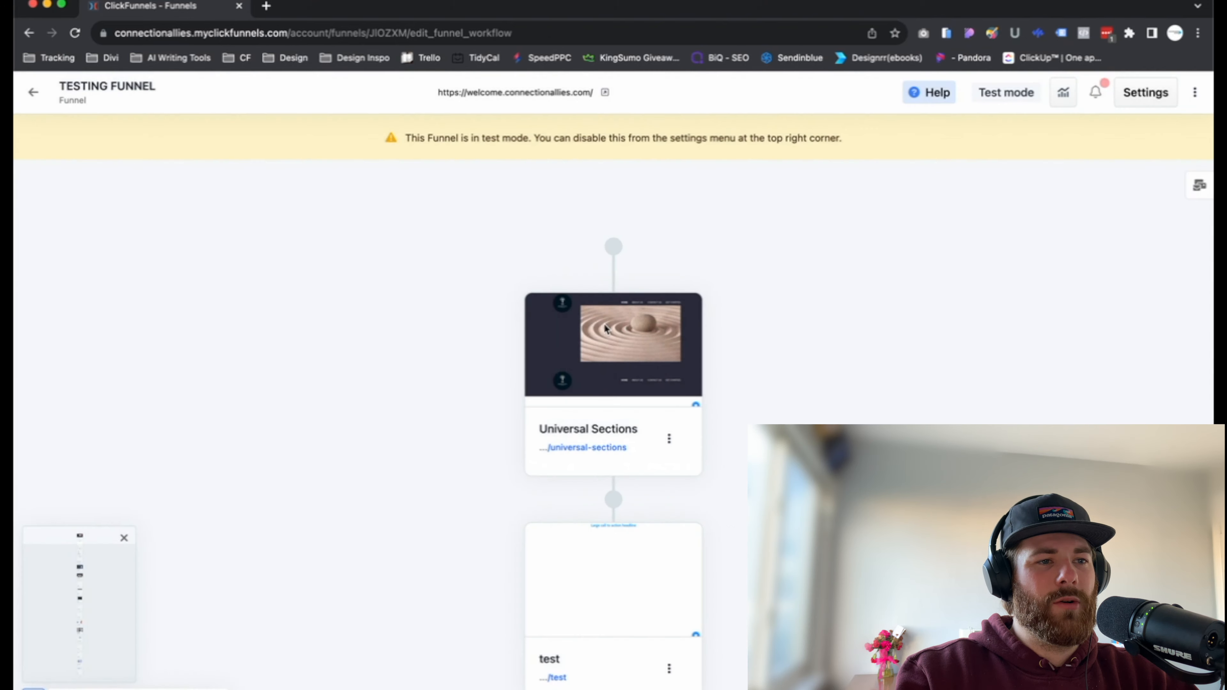
{"action": "left_click", "coordinate": [612, 332]}
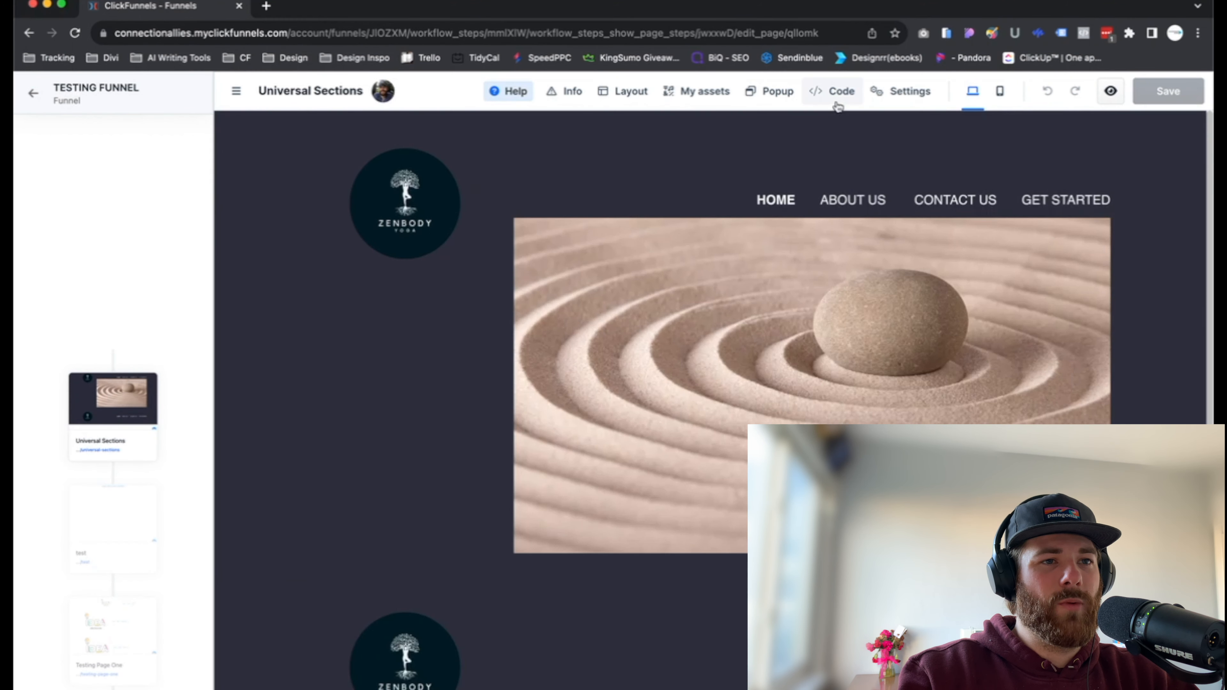
Add the favicon tag <link rel="icon" type="image/x-icon" href=""> to the page's header code.
{"action": "left_click", "coordinate": [836, 93]}
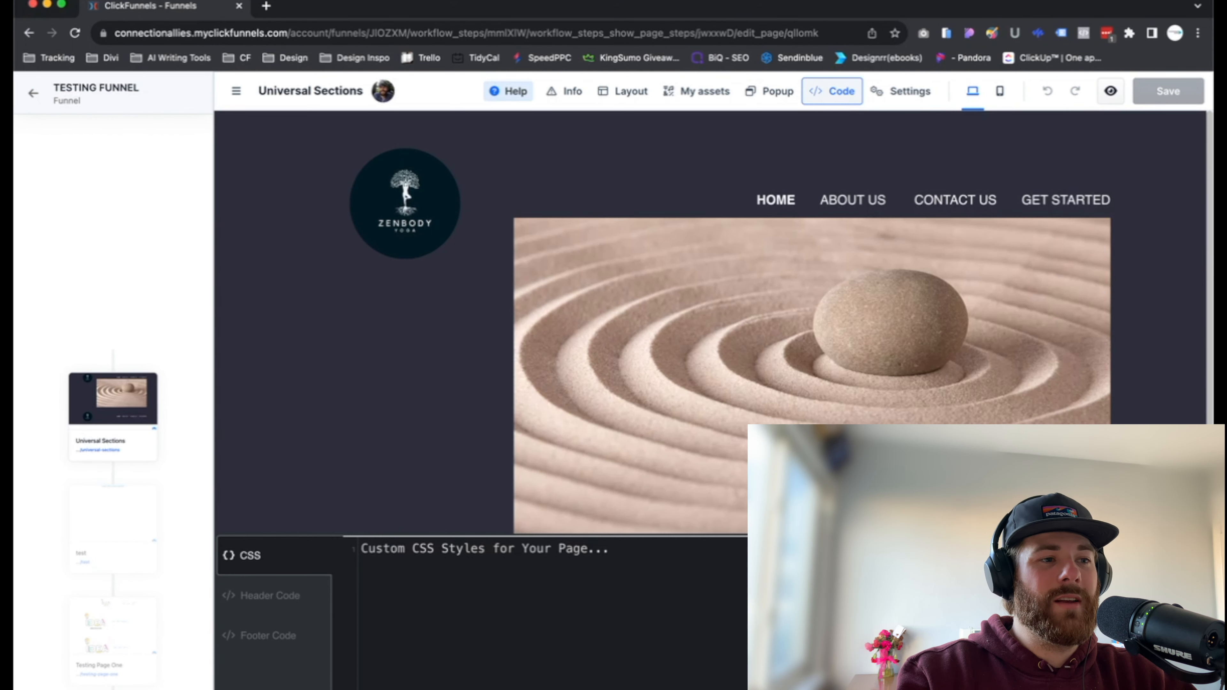
{"action": "left_click", "coordinate": [289, 598]}
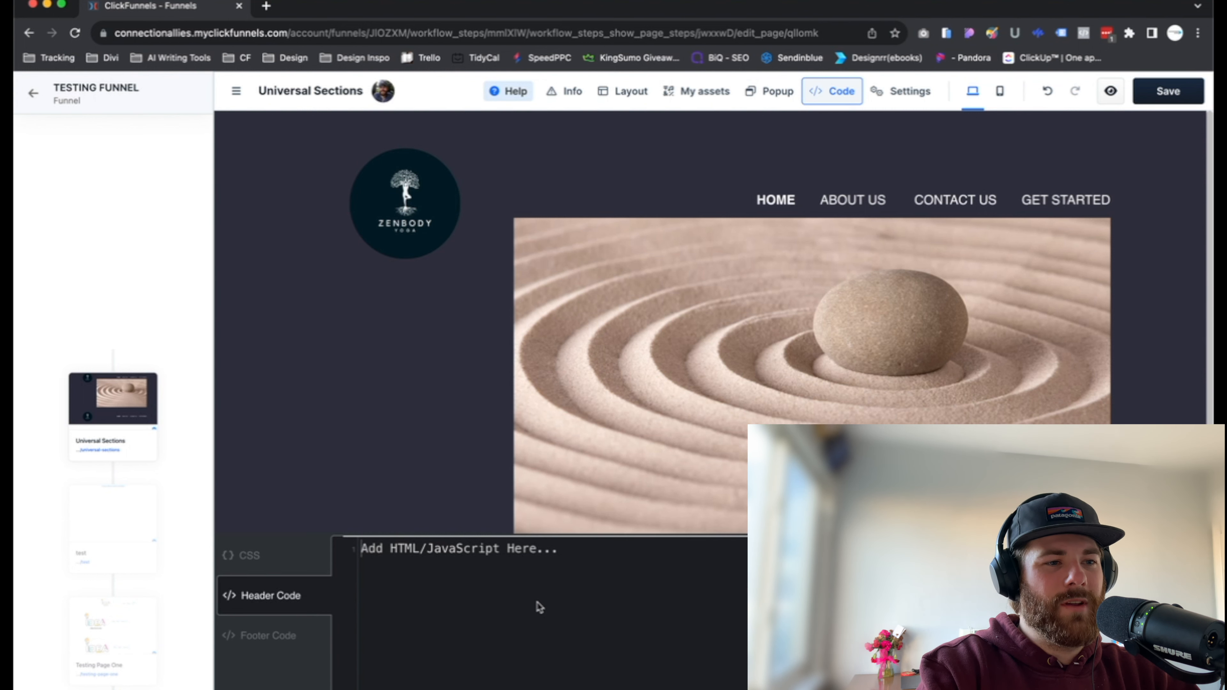
{"action": "type", "text": "<link rel=\"icon\" type=\"image/x-icon\" href=\"\">"}
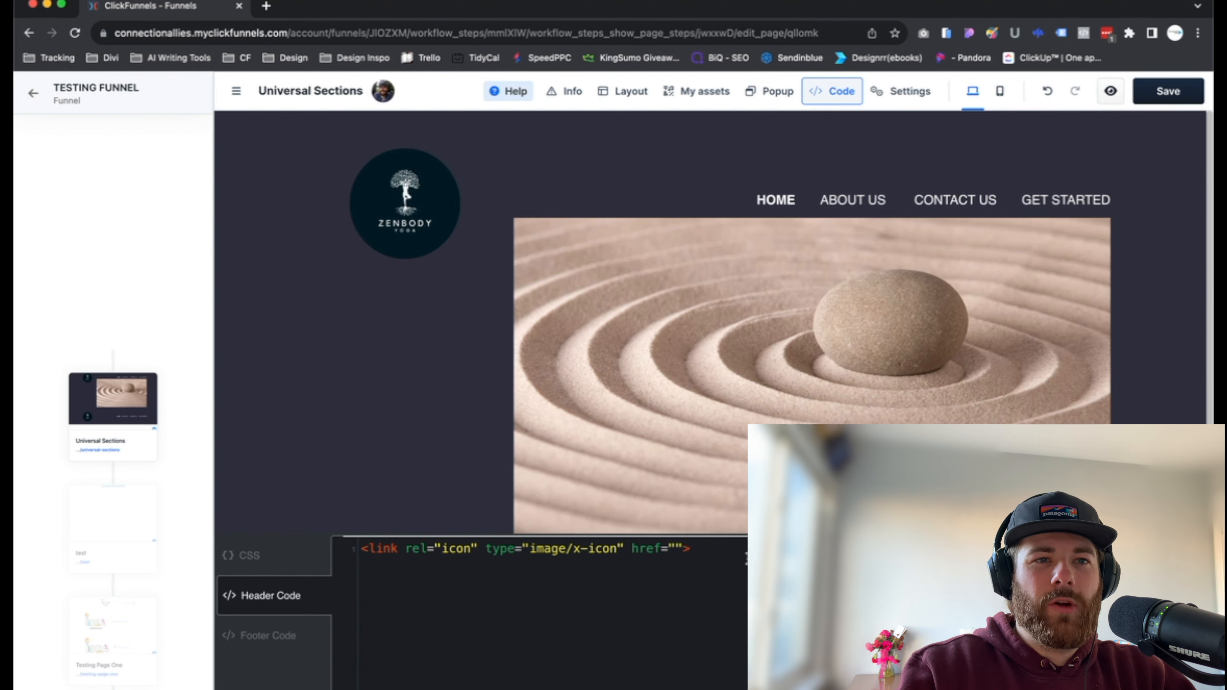
{"action": "left_click", "coordinate": [675, 549]}
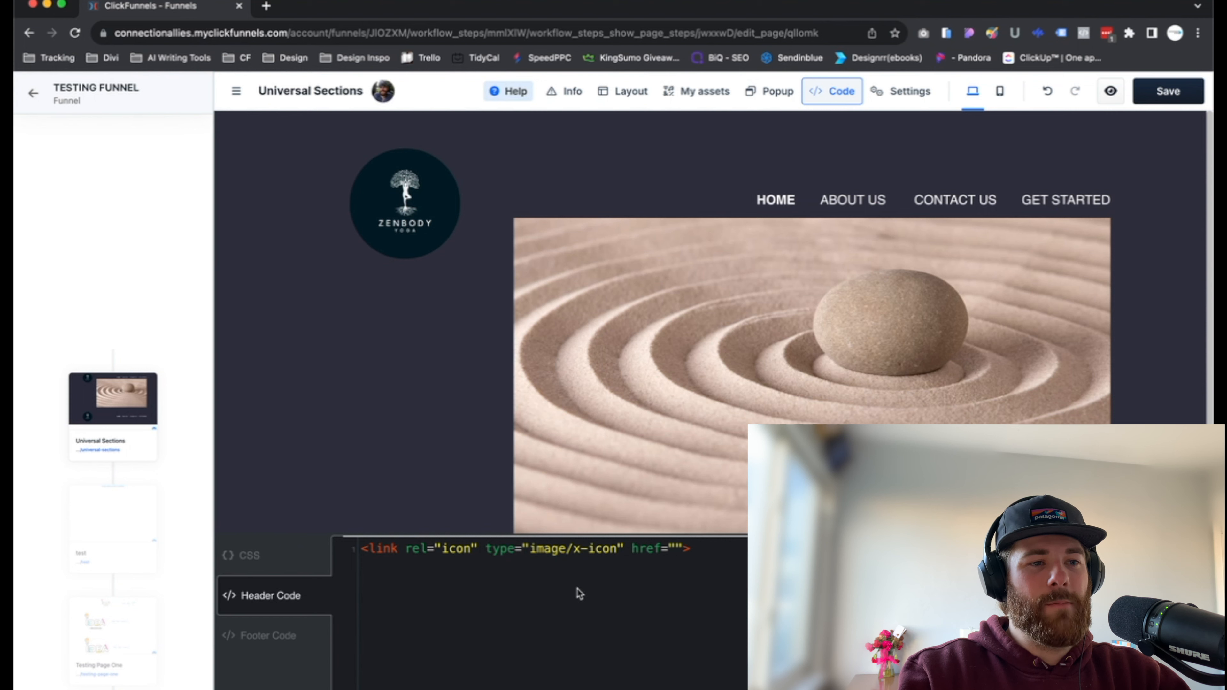
{"action": "left_click", "coordinate": [442, 398]}
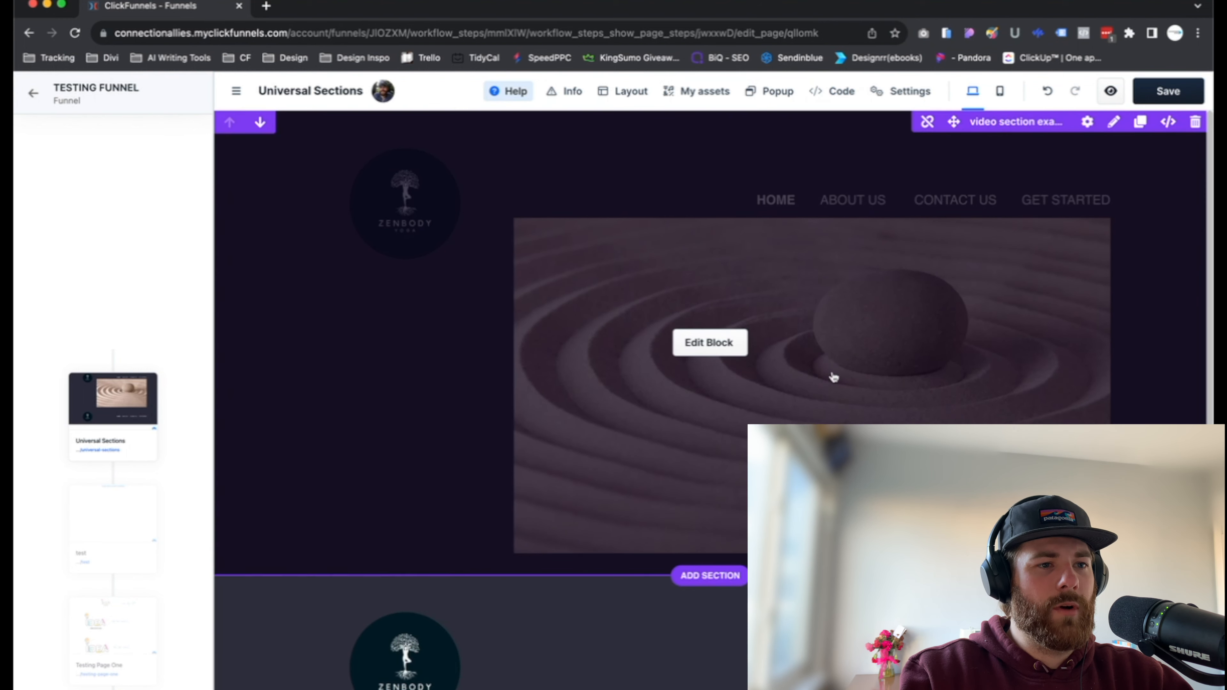
Add a new row with an Image element below the logo and navigation row at the end of the page.
{"action": "scroll", "coordinate": [830, 375], "scroll_direction": "down", "scroll_amount": 3}
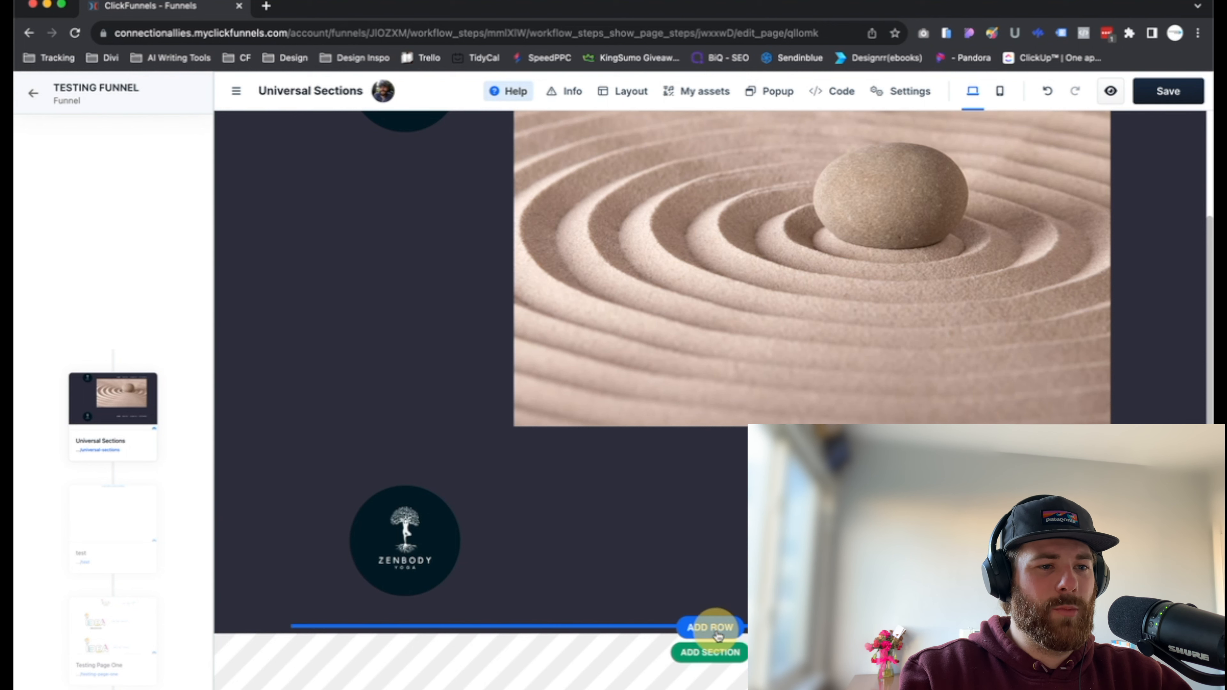
{"action": "left_click", "coordinate": [717, 608]}
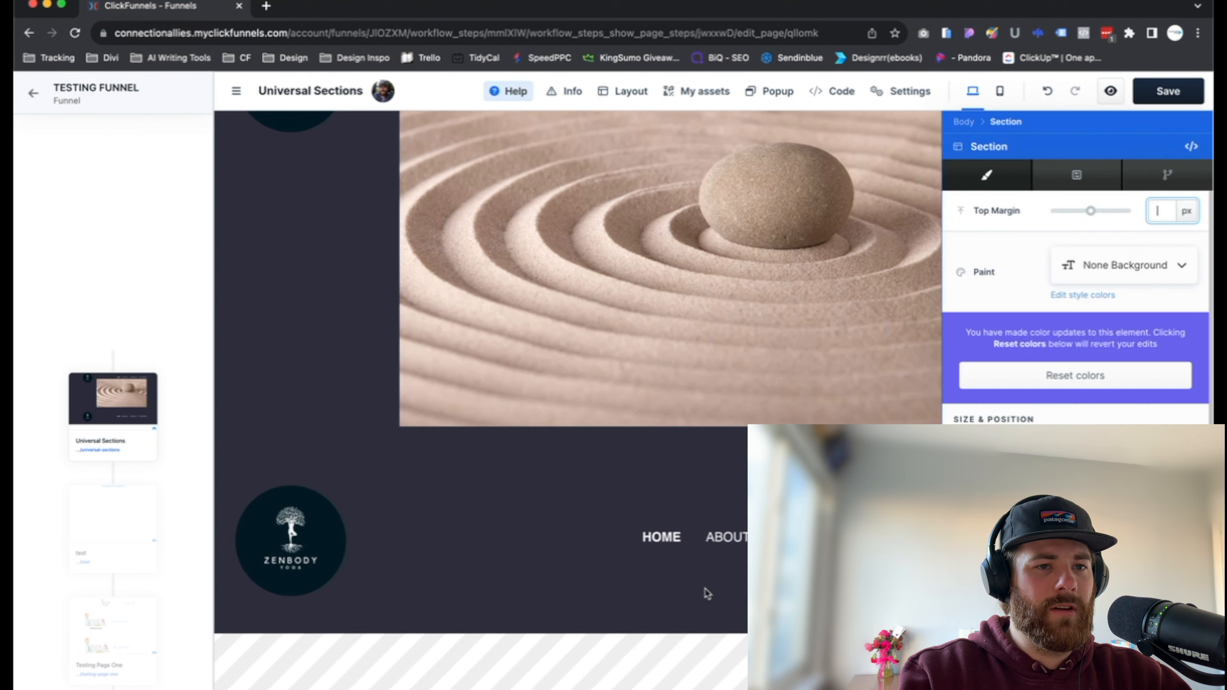
{"action": "left_click", "coordinate": [715, 570]}
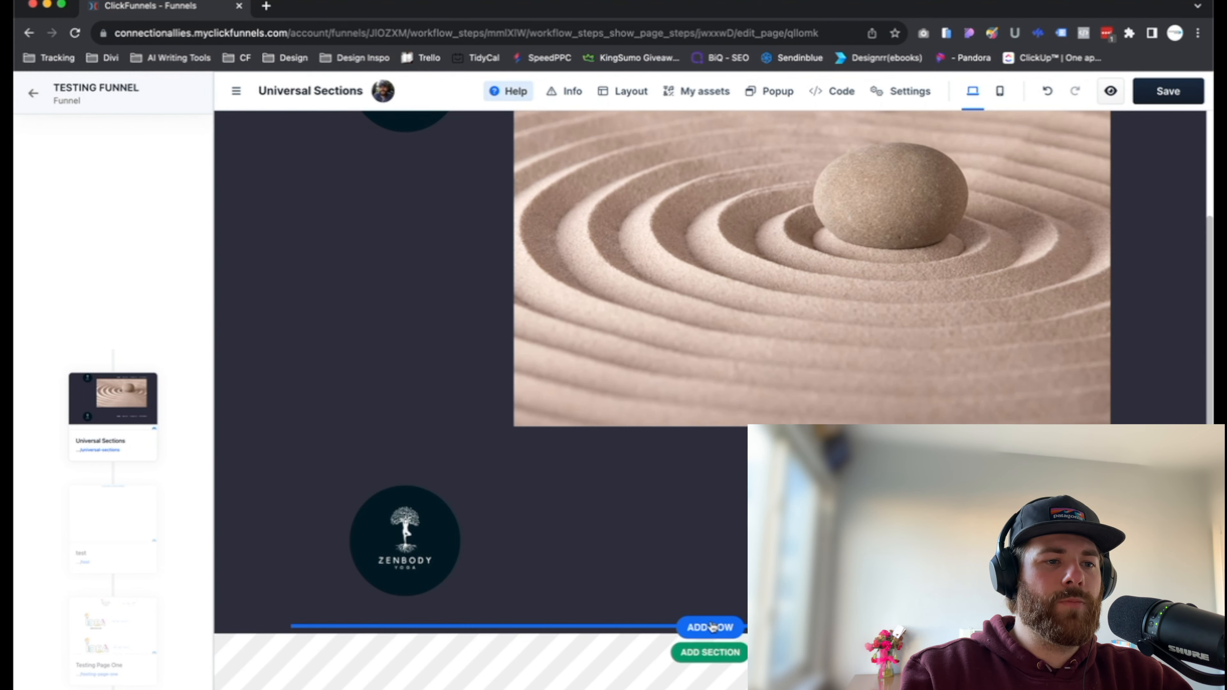
{"action": "left_click", "coordinate": [710, 626]}
{"action": "left_click", "coordinate": [885, 292]}
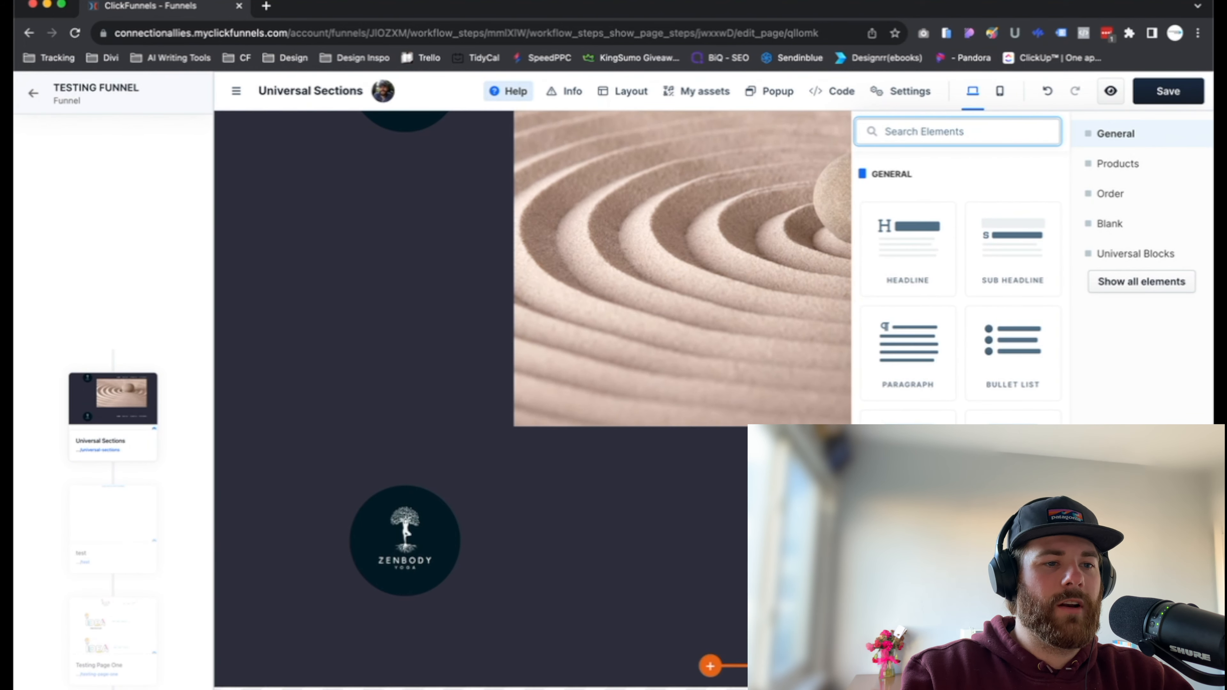
{"action": "scroll", "coordinate": [668, 626], "scroll_direction": "down", "scroll_amount": 1}
{"action": "left_click", "coordinate": [608, 661]}
{"action": "scroll", "coordinate": [669, 575], "scroll_direction": "down", "scroll_amount": 3}
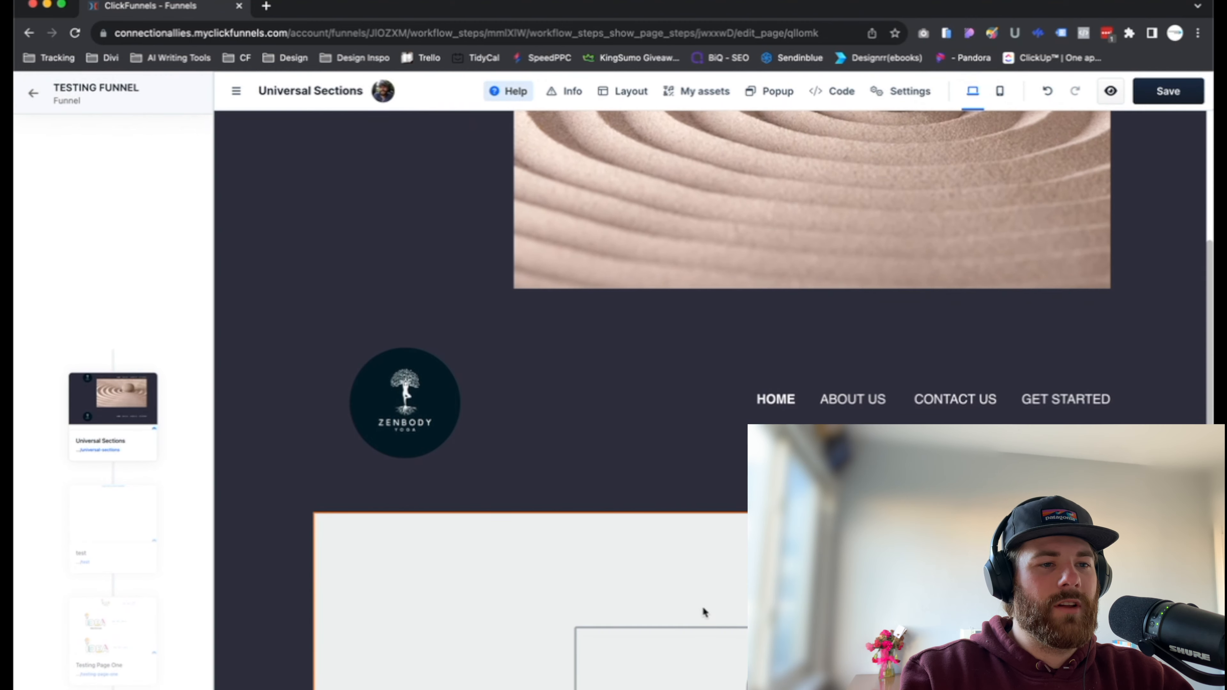
Set the new Image element's picture to the round ZenBody Yoga logo from the image gallery.
{"action": "left_click", "coordinate": [708, 613]}
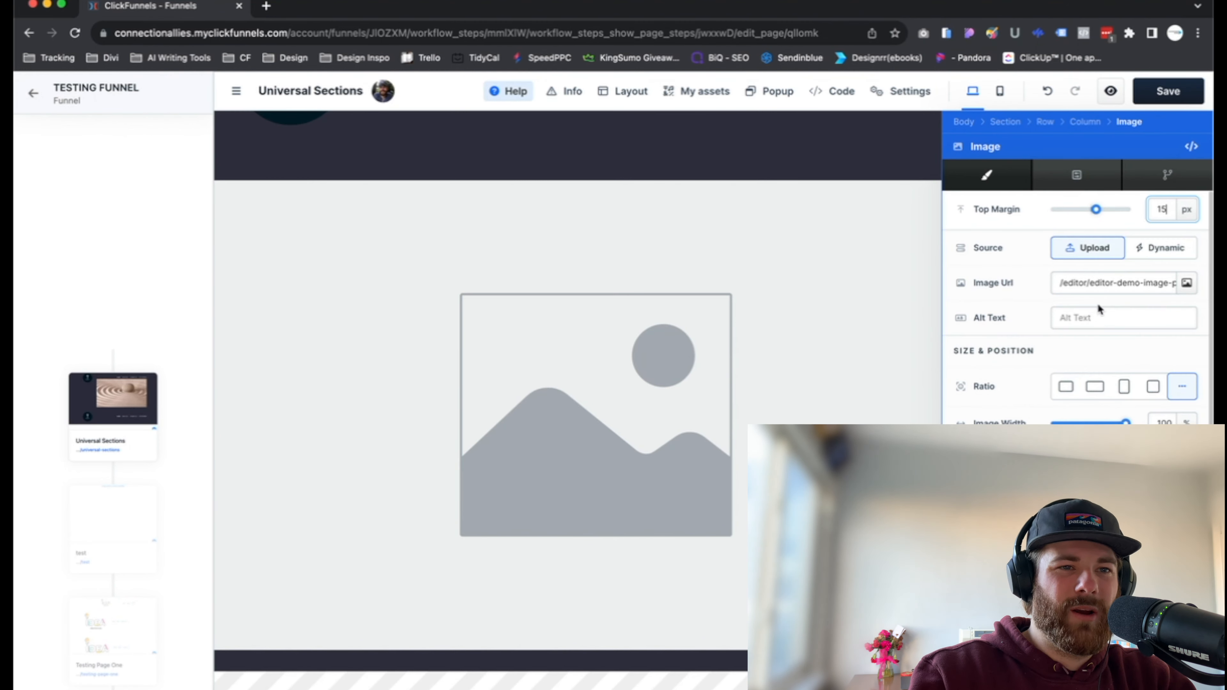
{"action": "scroll", "coordinate": [1082, 288], "scroll_direction": "down", "scroll_amount": 1}
{"action": "scroll", "coordinate": [1132, 294], "scroll_direction": "up", "scroll_amount": 1}
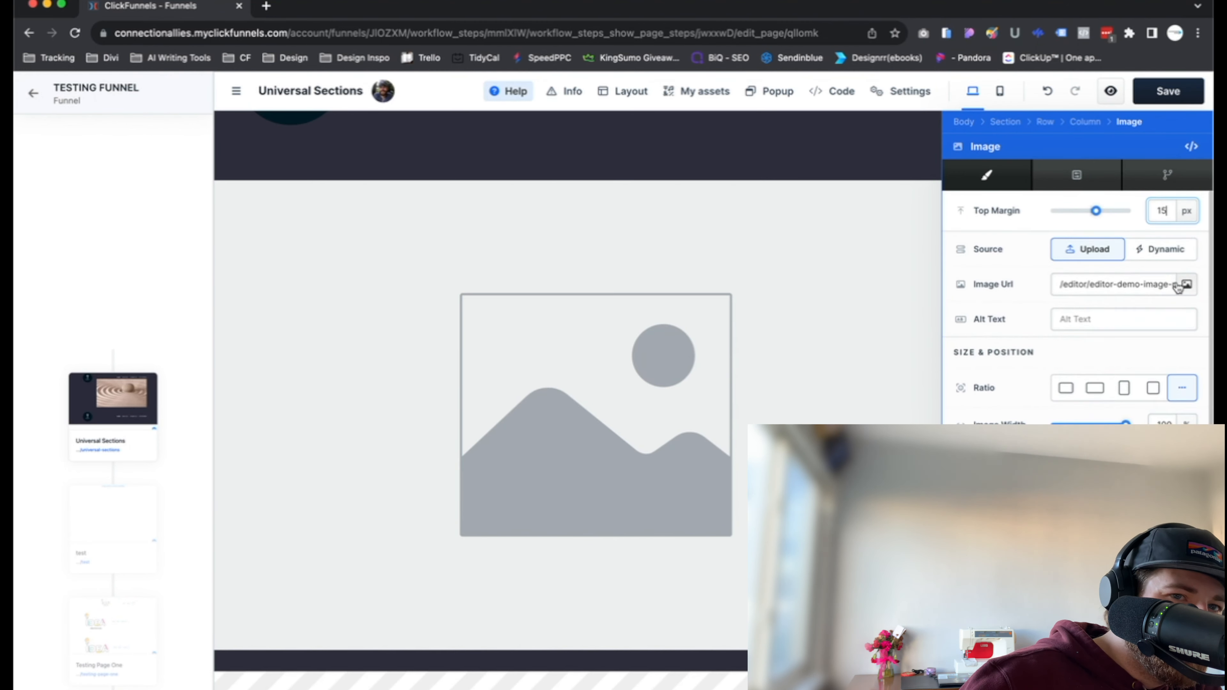
{"action": "left_click", "coordinate": [1186, 283]}
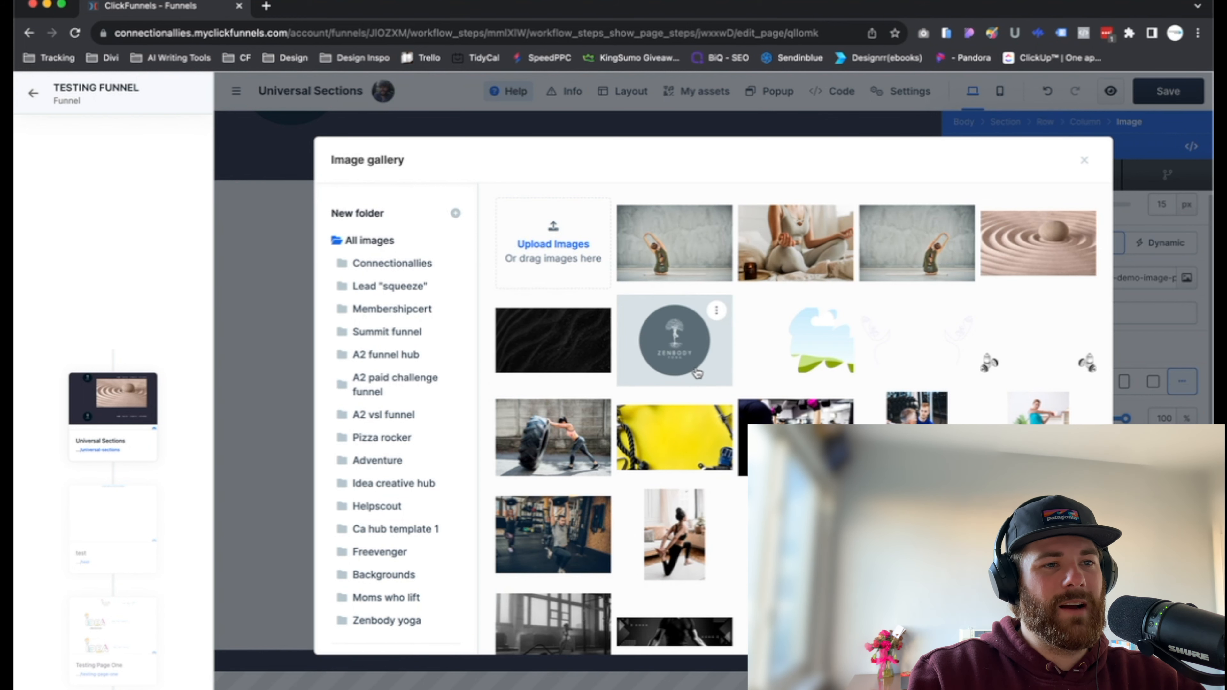
{"action": "left_click", "coordinate": [690, 343]}
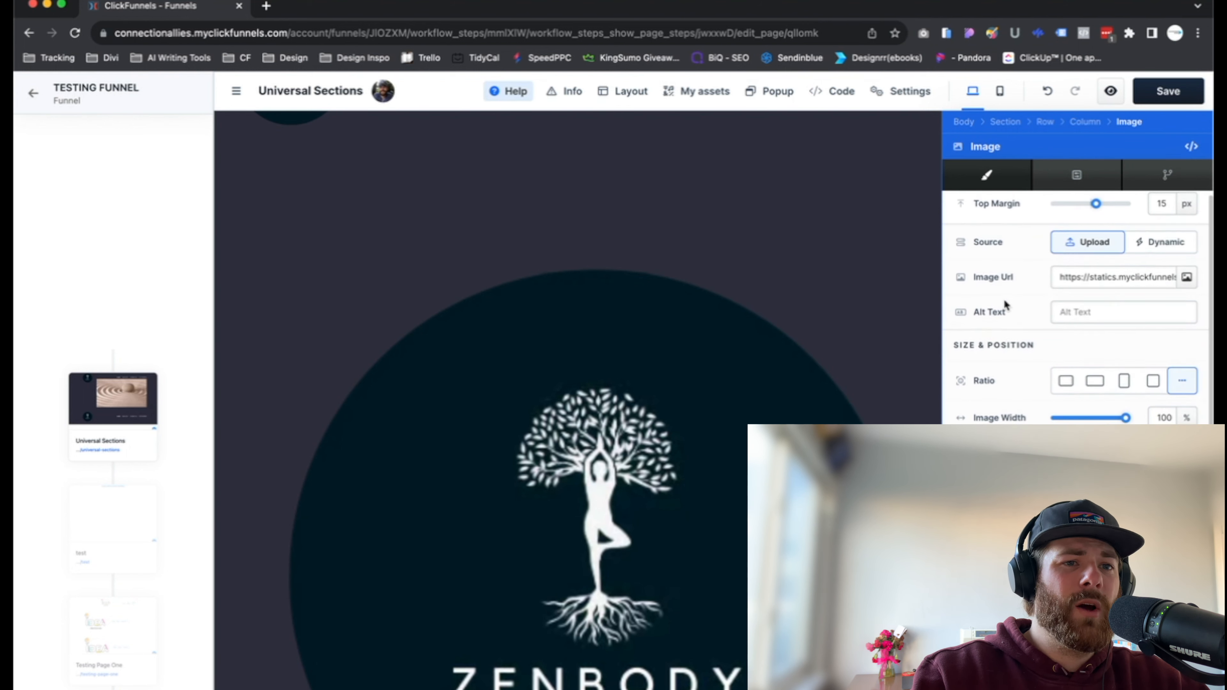
Copy the full image URL of the ZenBody Yoga logo from the Image element's settings.
{"action": "scroll", "coordinate": [1007, 303], "scroll_direction": "up", "scroll_amount": 1}
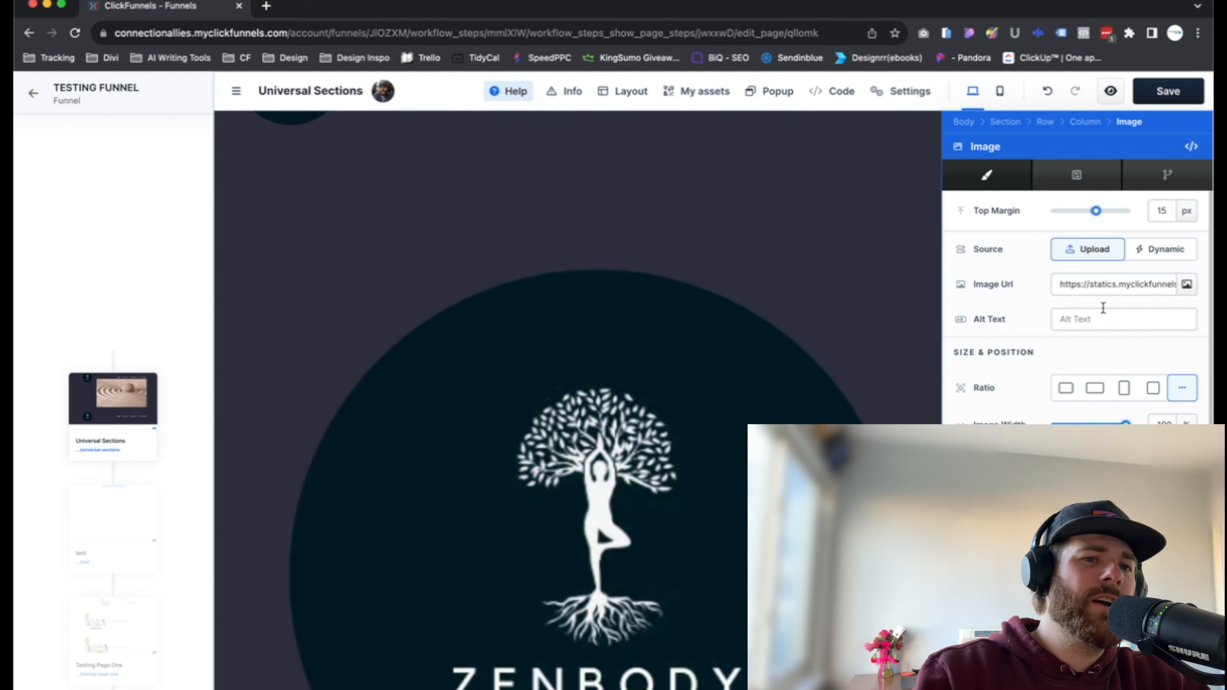
{"action": "left_click", "coordinate": [1106, 288]}
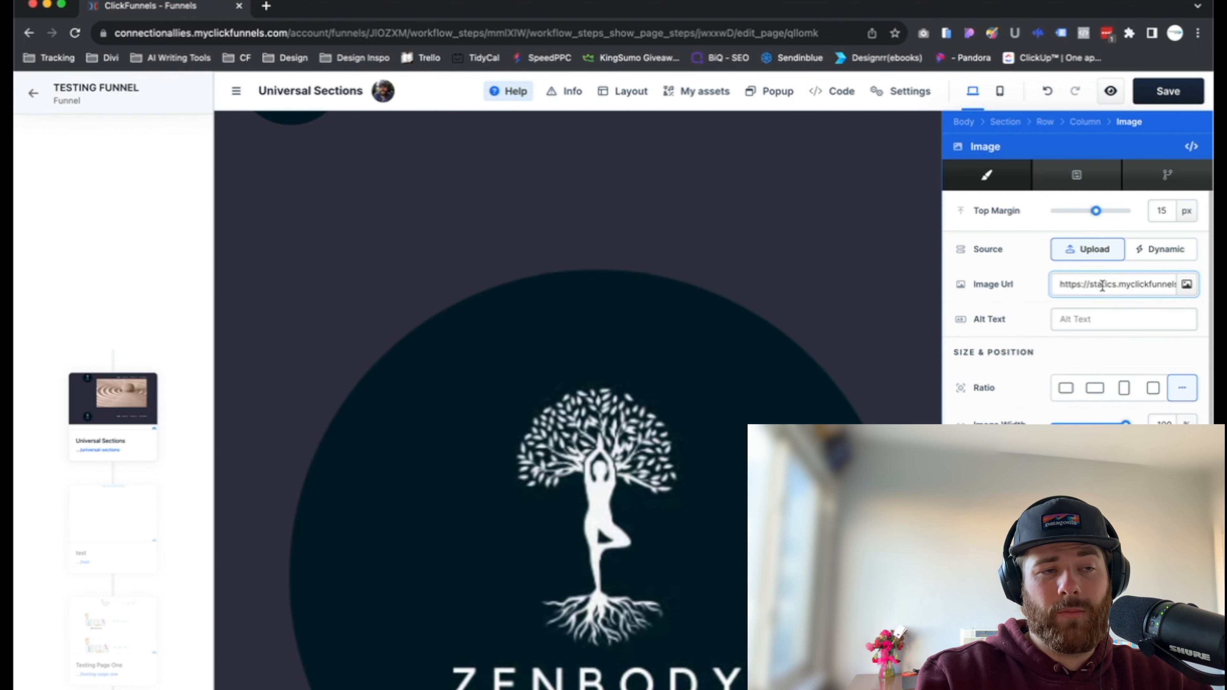
{"action": "triple_click", "coordinate": [1103, 286]}
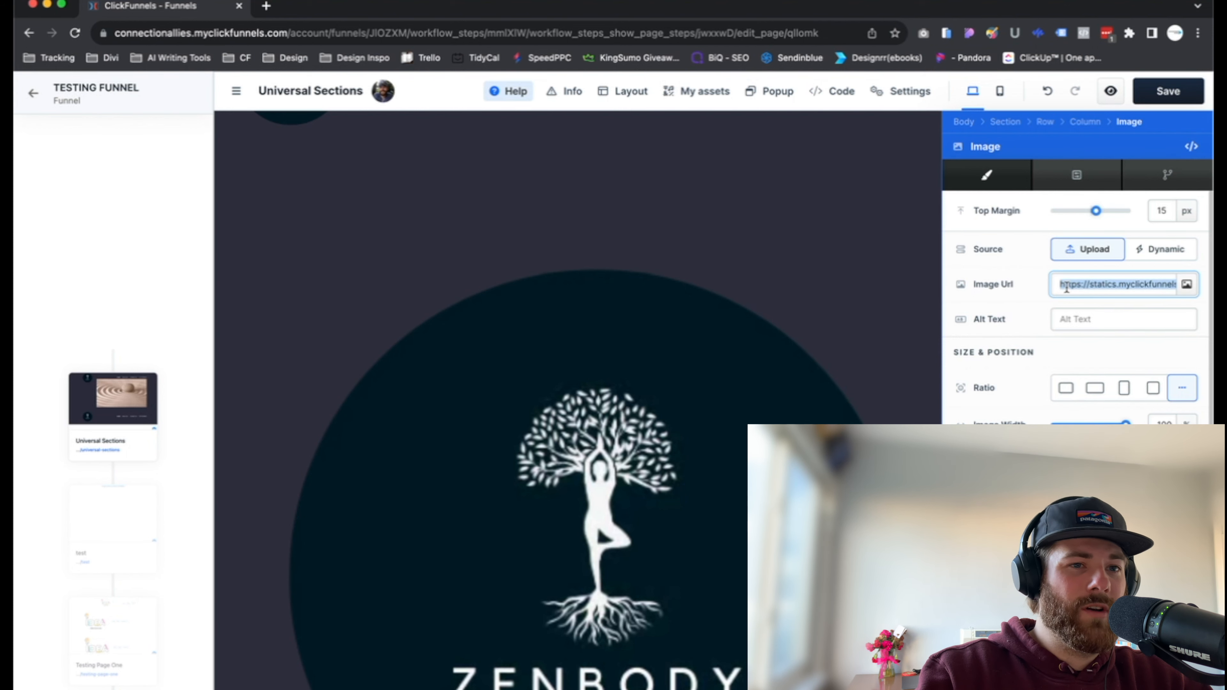
{"action": "left_click", "coordinate": [803, 343]}
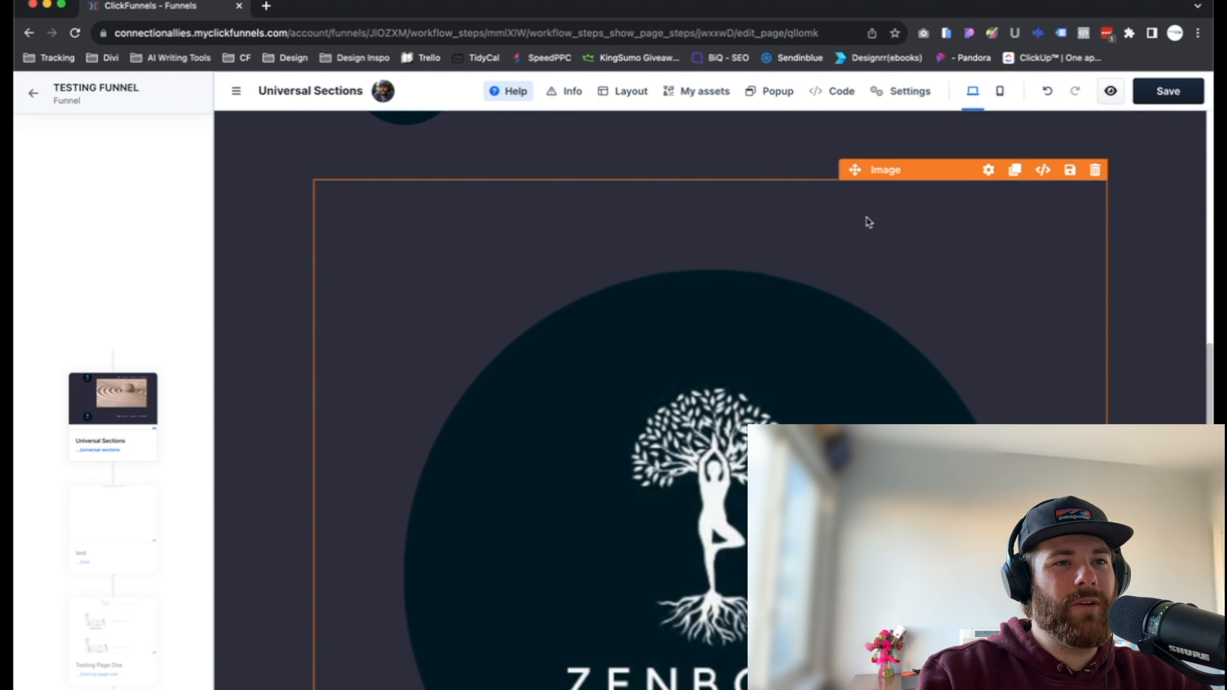
Paste the copied logo URL between the href quotes of the favicon link in the header code and save the page.
{"action": "left_click", "coordinate": [845, 93]}
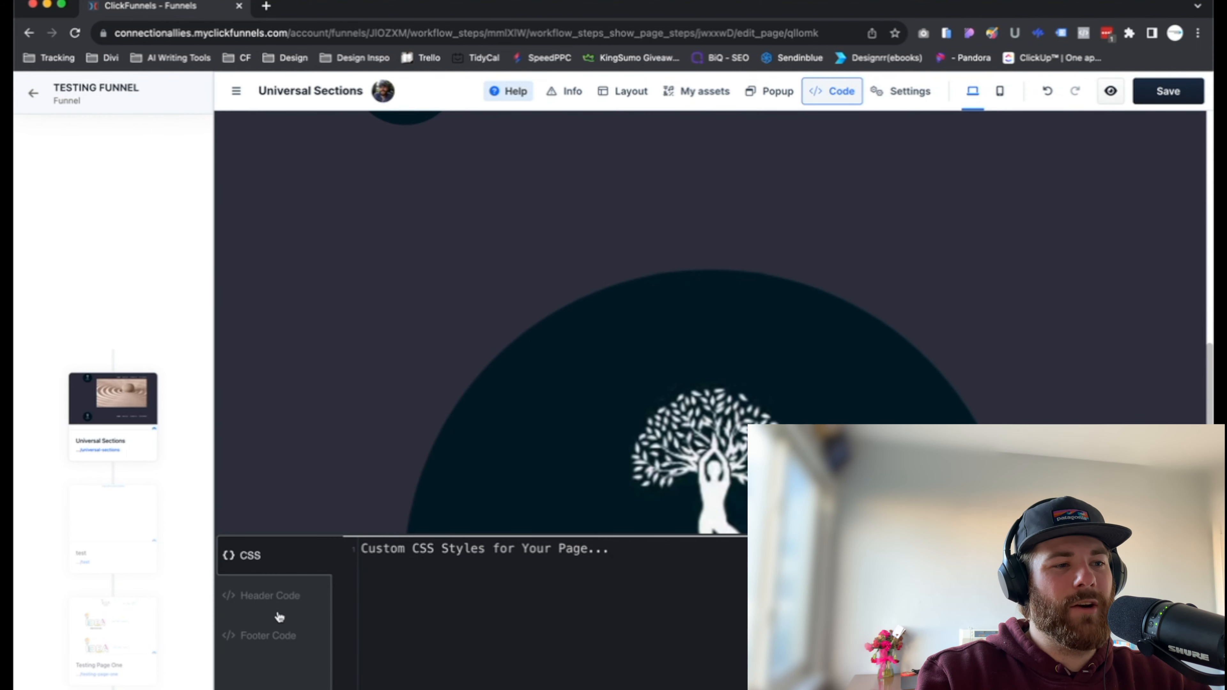
{"action": "left_click", "coordinate": [281, 604]}
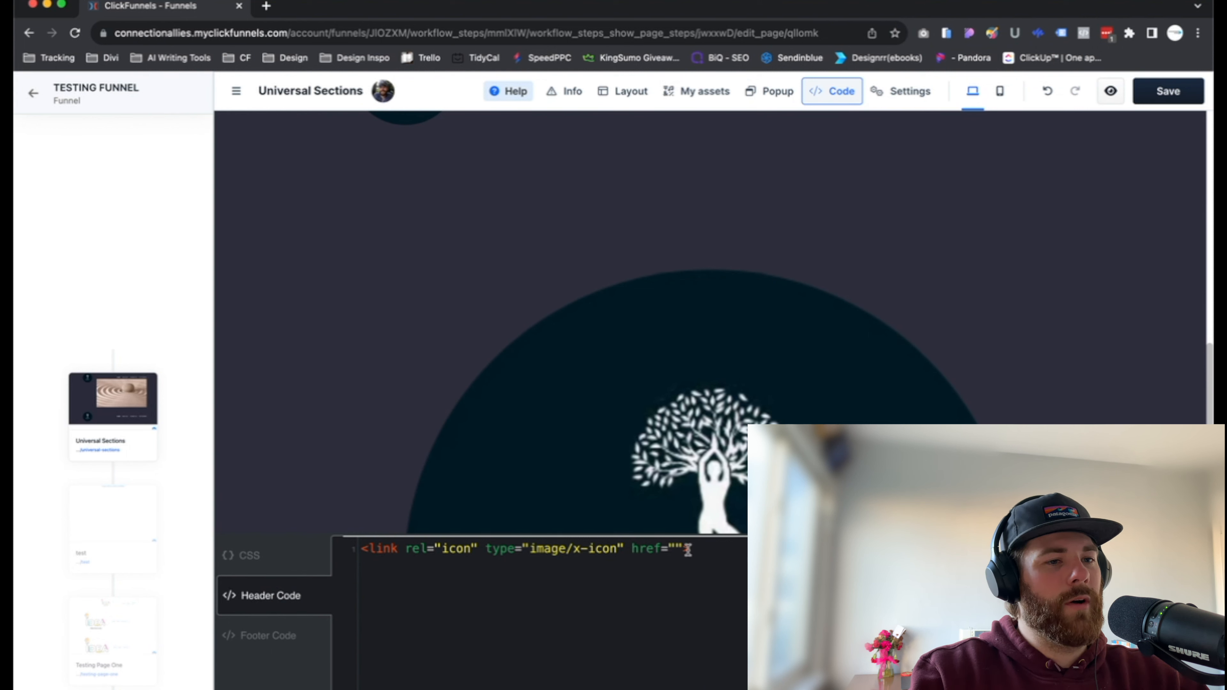
{"action": "left_click", "coordinate": [674, 548]}
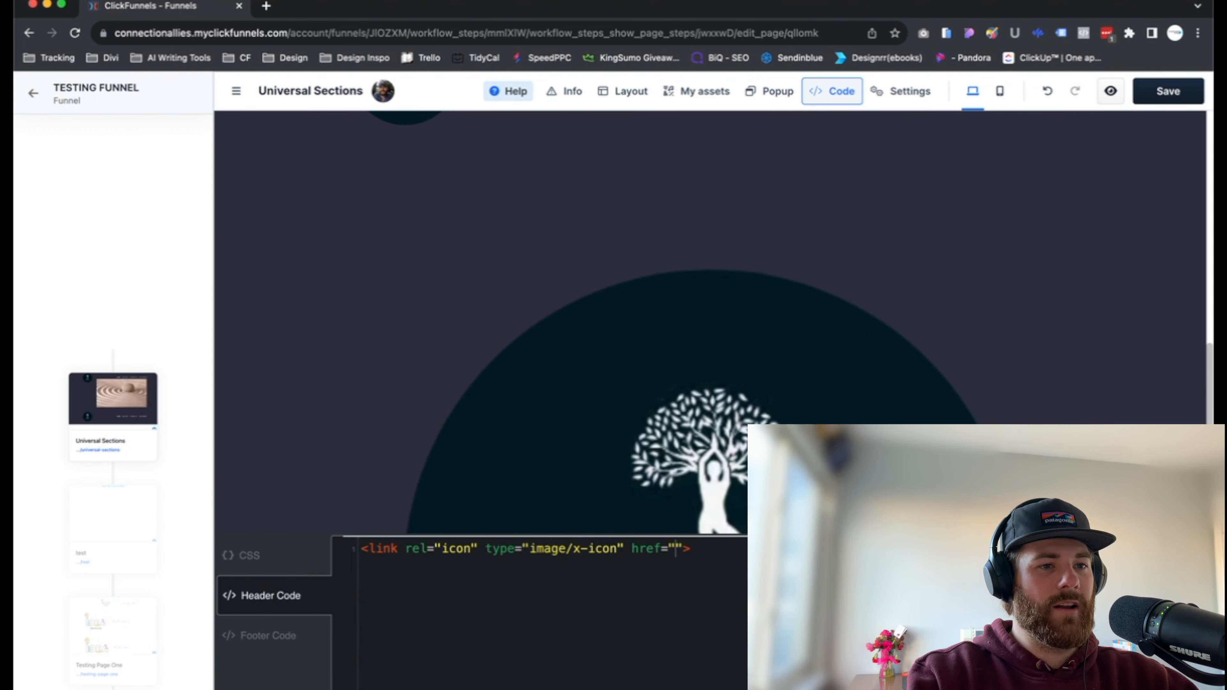
{"action": "key", "text": "super+v"}
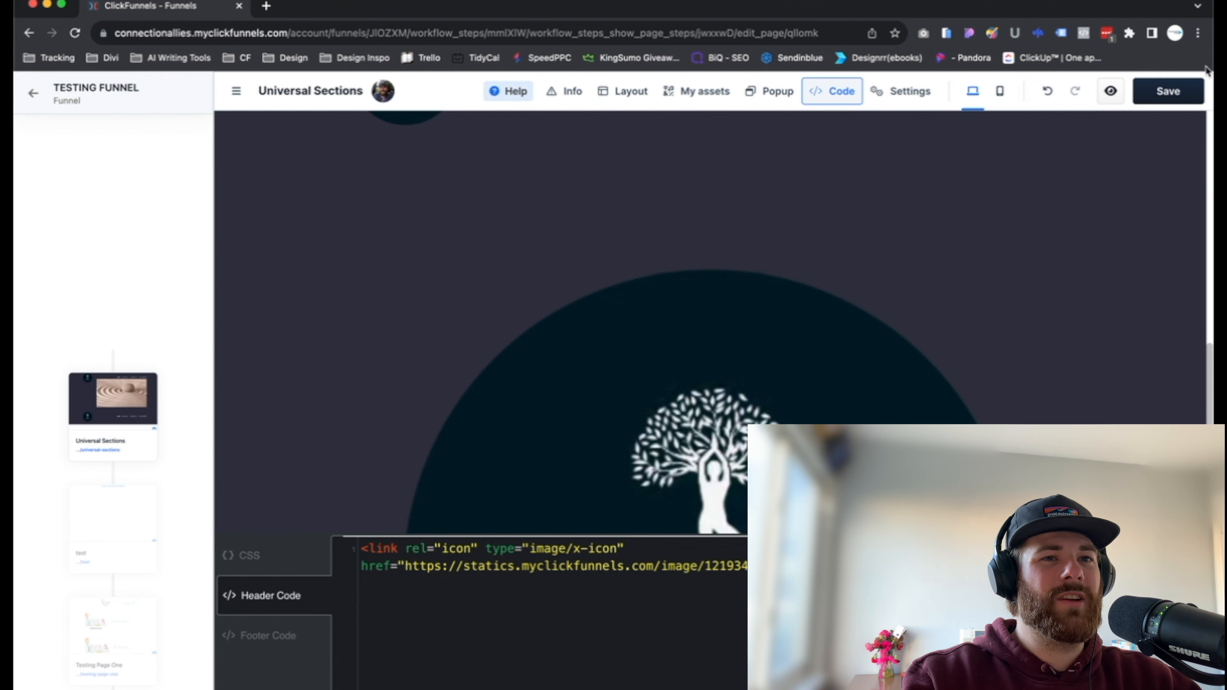
{"action": "left_click", "coordinate": [1174, 92]}
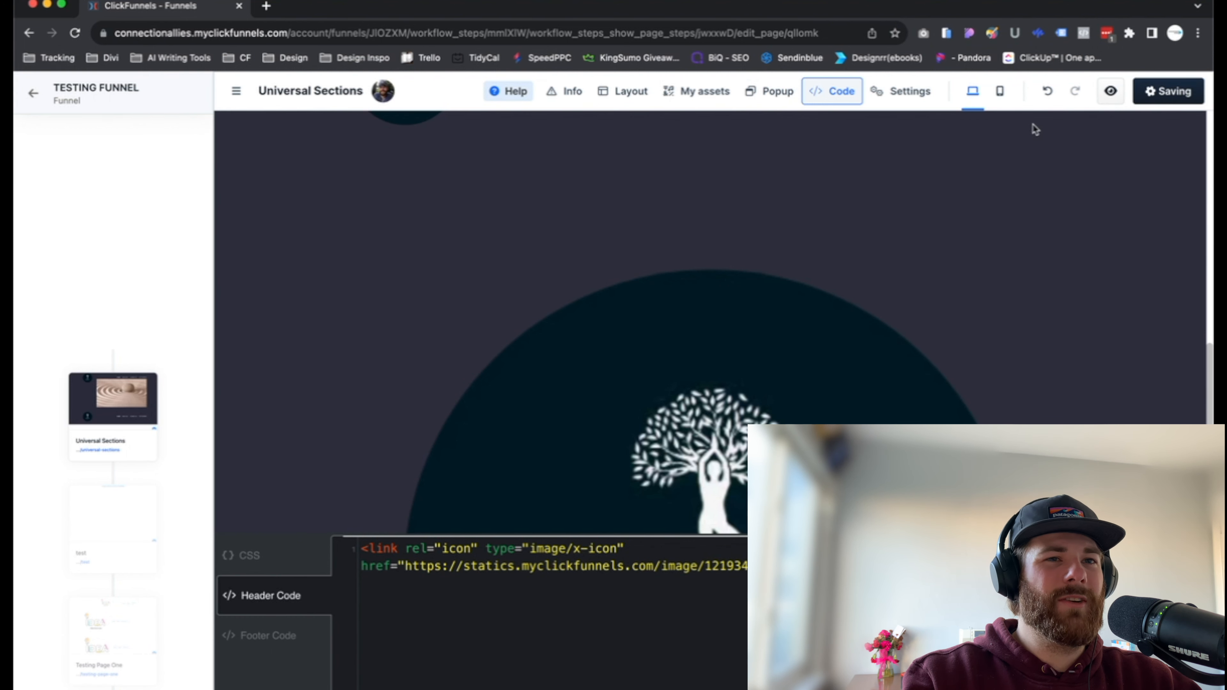
Preview the Universal Sections page and check its favicon and the added logo image.
{"action": "left_click", "coordinate": [1110, 92]}
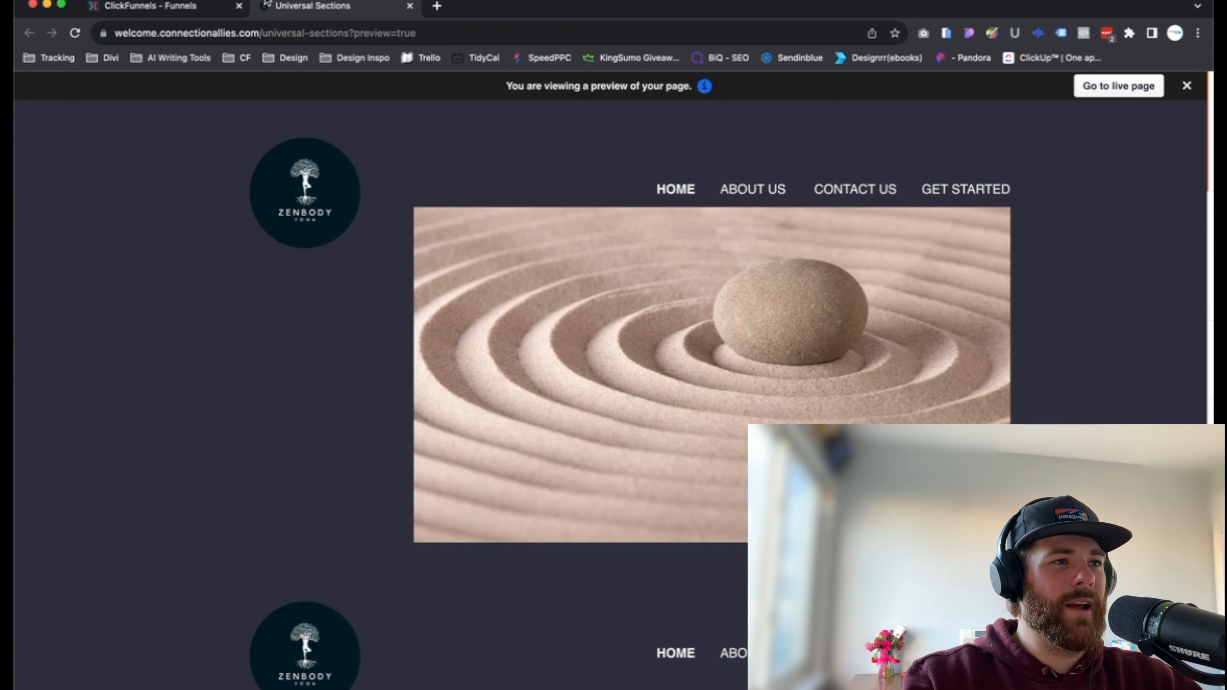
{"action": "scroll", "coordinate": [351, 491], "scroll_direction": "down", "scroll_amount": 15}
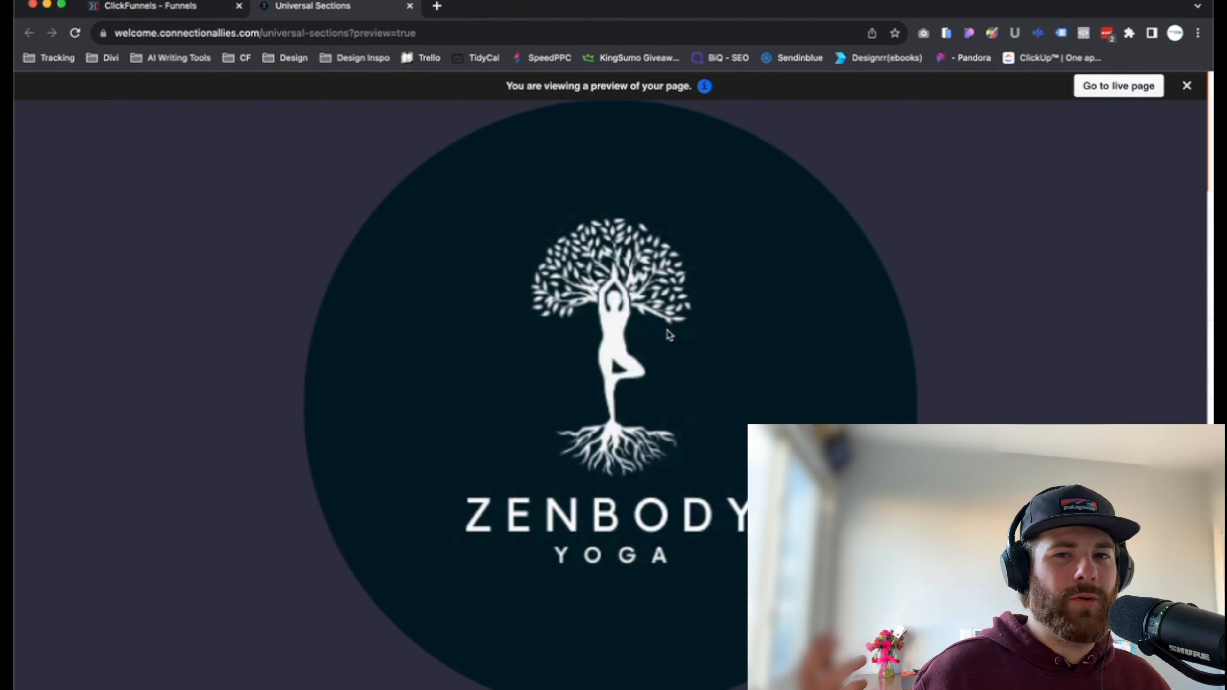
{"action": "scroll", "coordinate": [669, 334], "scroll_direction": "up", "scroll_amount": 1}
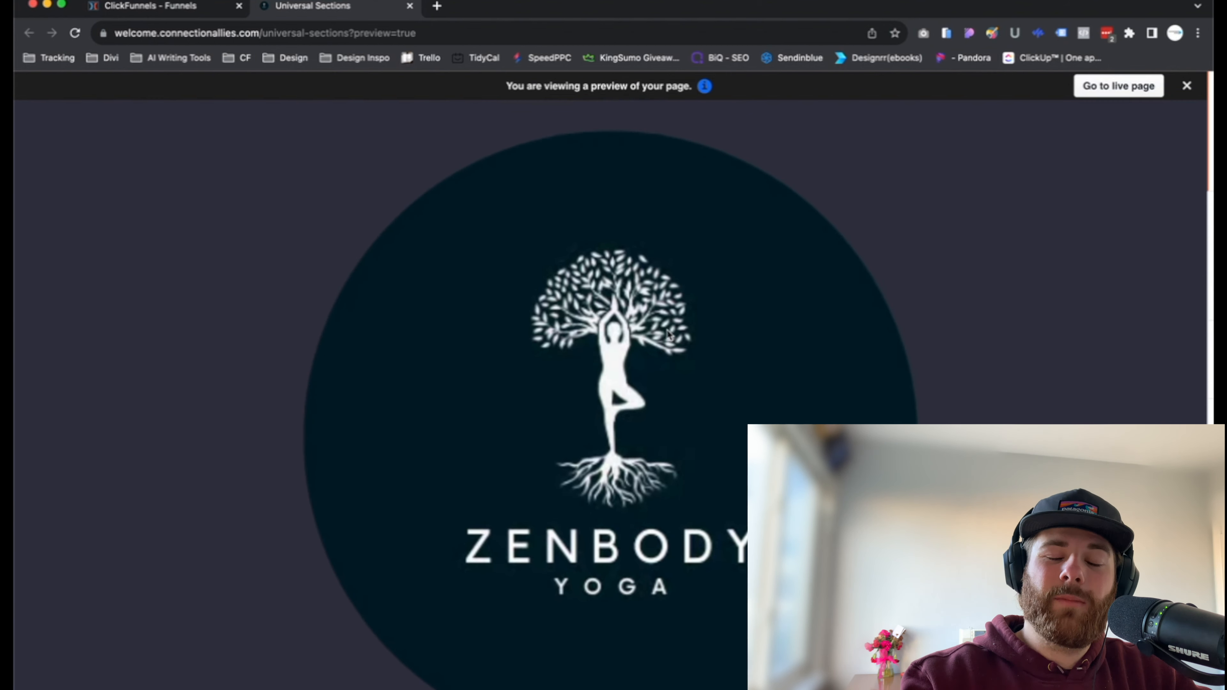